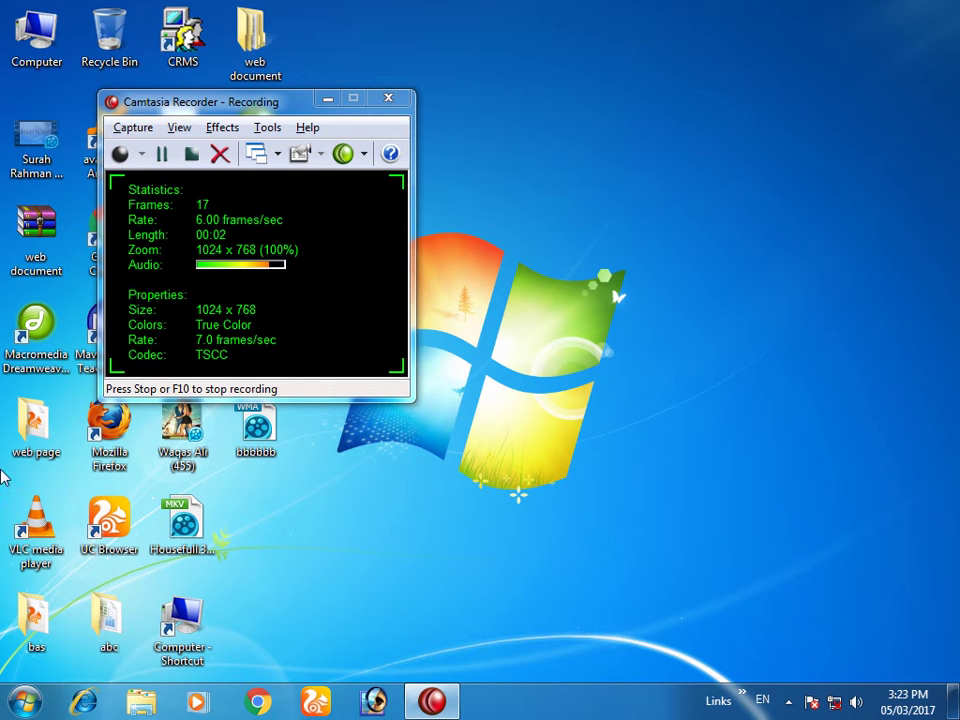
# Minimize the recorder, dismiss its tip, and show All Programs in the Start menu
pyautogui.click(330, 102)
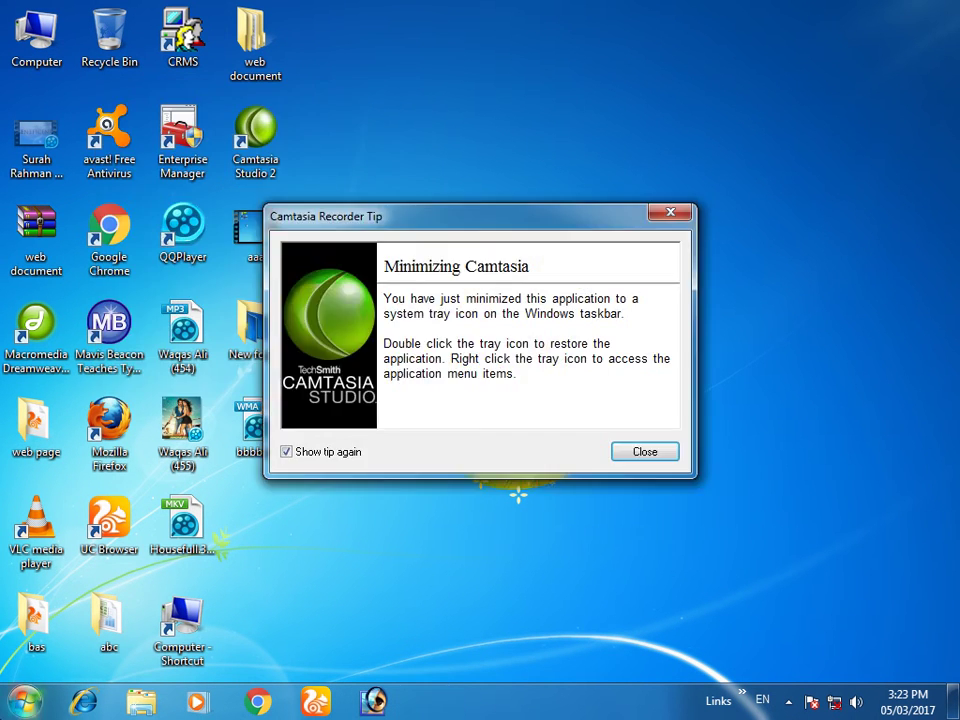
pyautogui.click(655, 455)
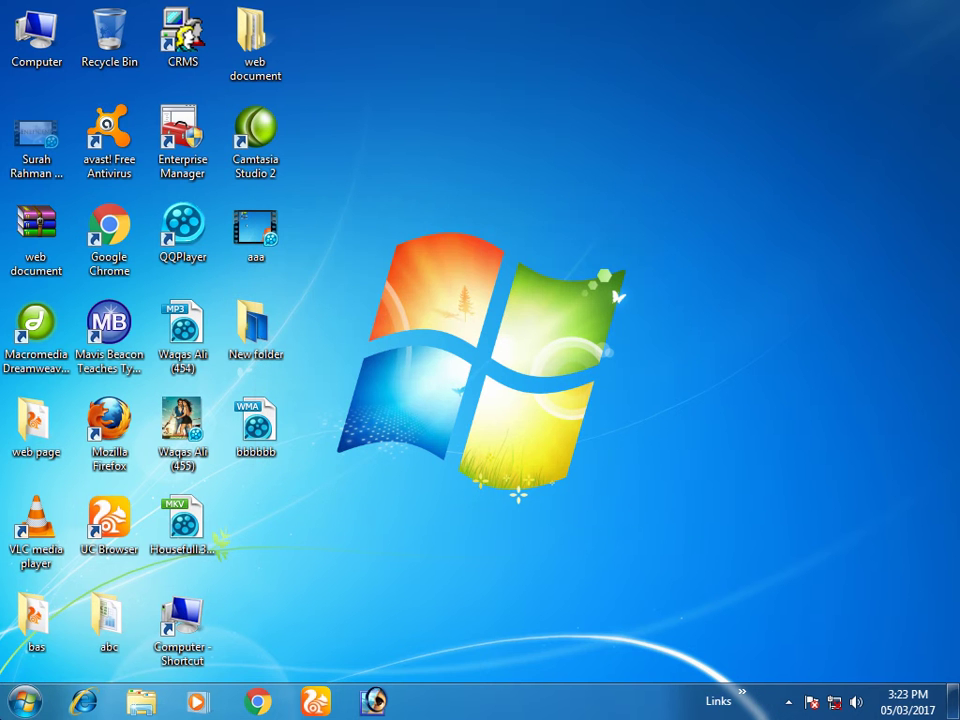
pyautogui.click(26, 702)
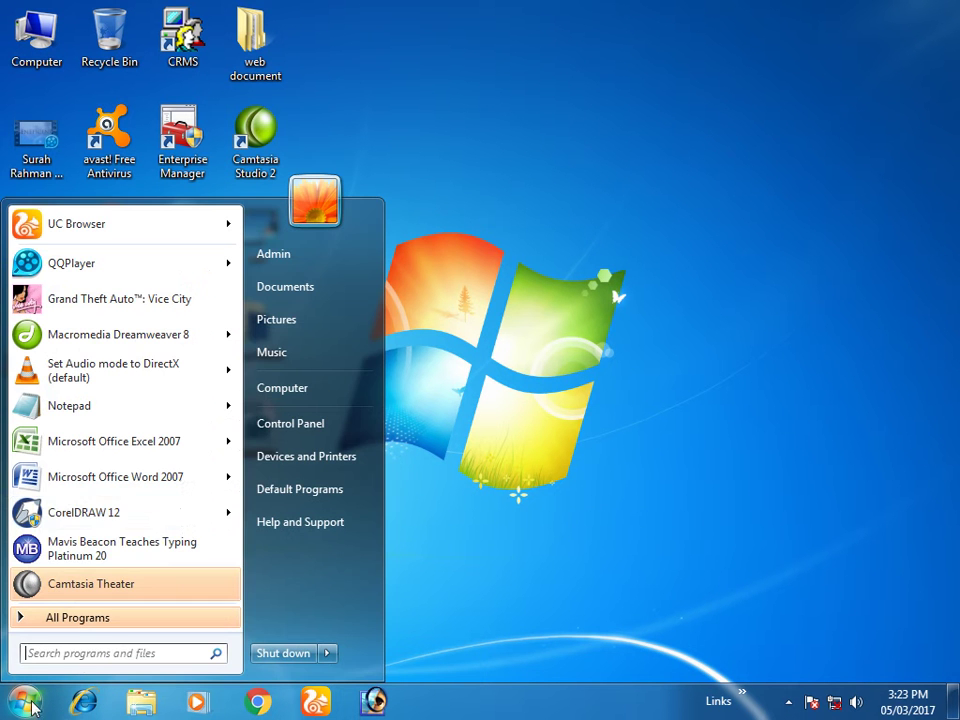
pyautogui.click(88, 620)
# Expand the Microsoft Office group and launch Microsoft Office Word 2007
pyautogui.scroll(-1, 110, 592)
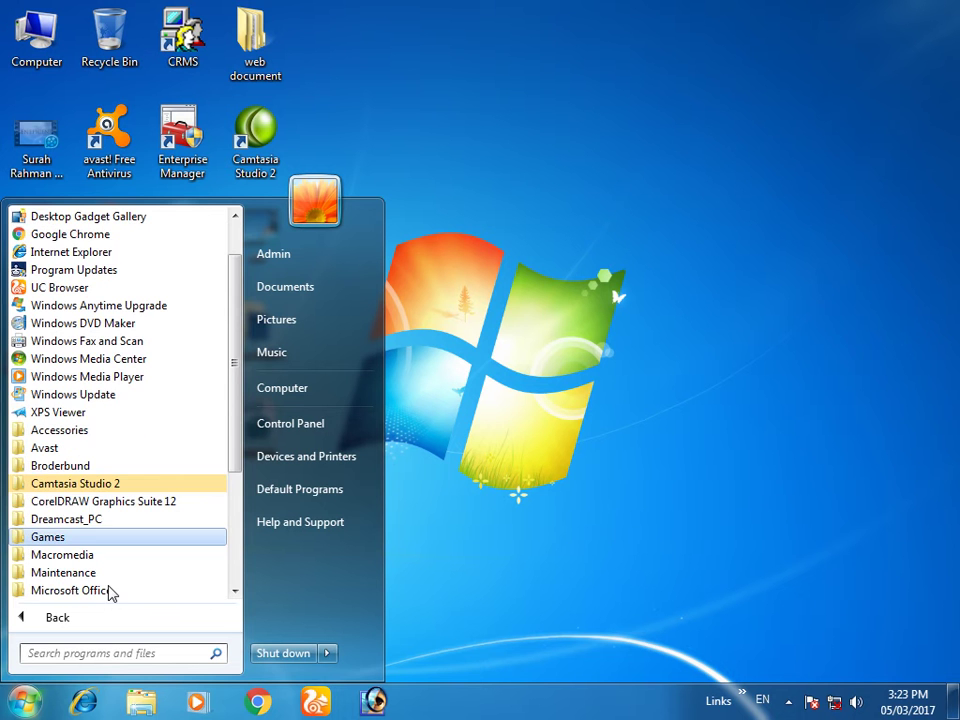
pyautogui.click(107, 591)
pyautogui.click(108, 590)
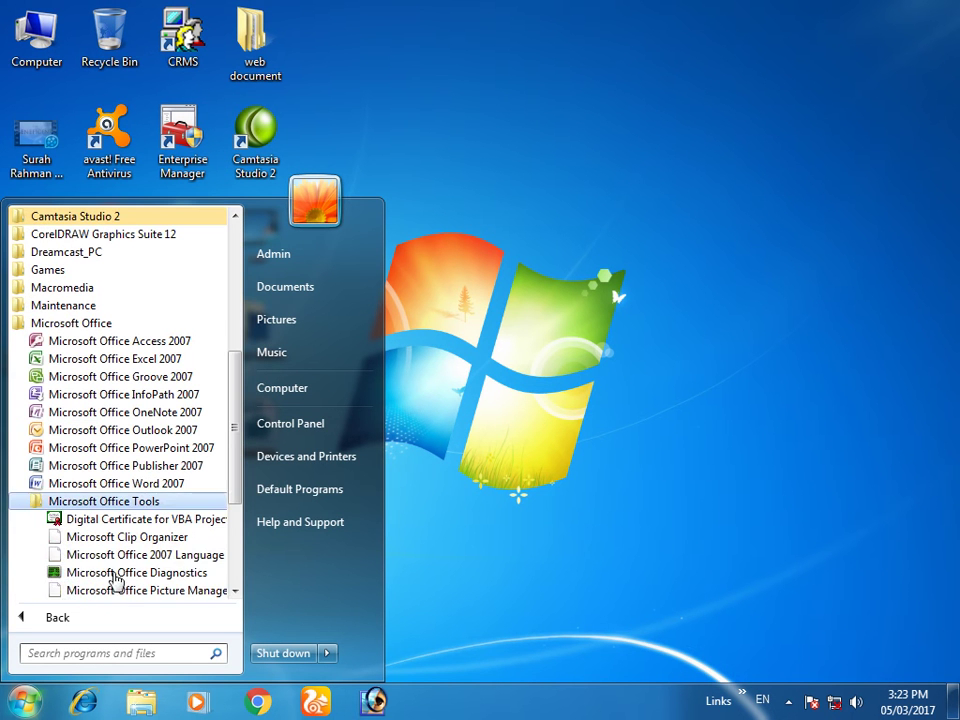
pyautogui.click(151, 488)
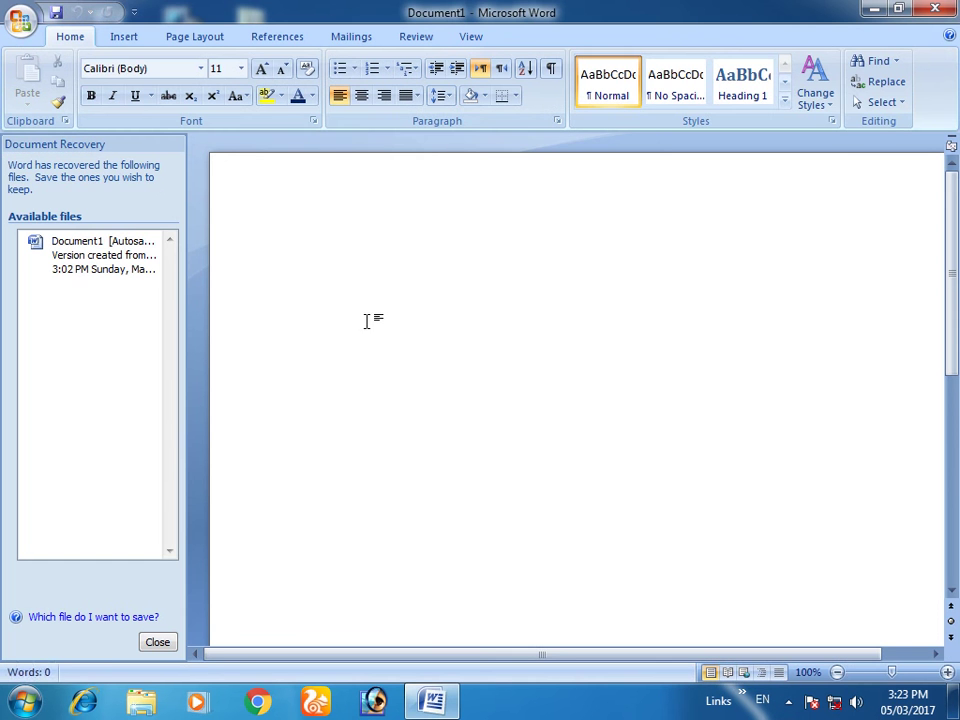
# Close the Document Recovery pane and discard the recovered files
pyautogui.click(156, 642)
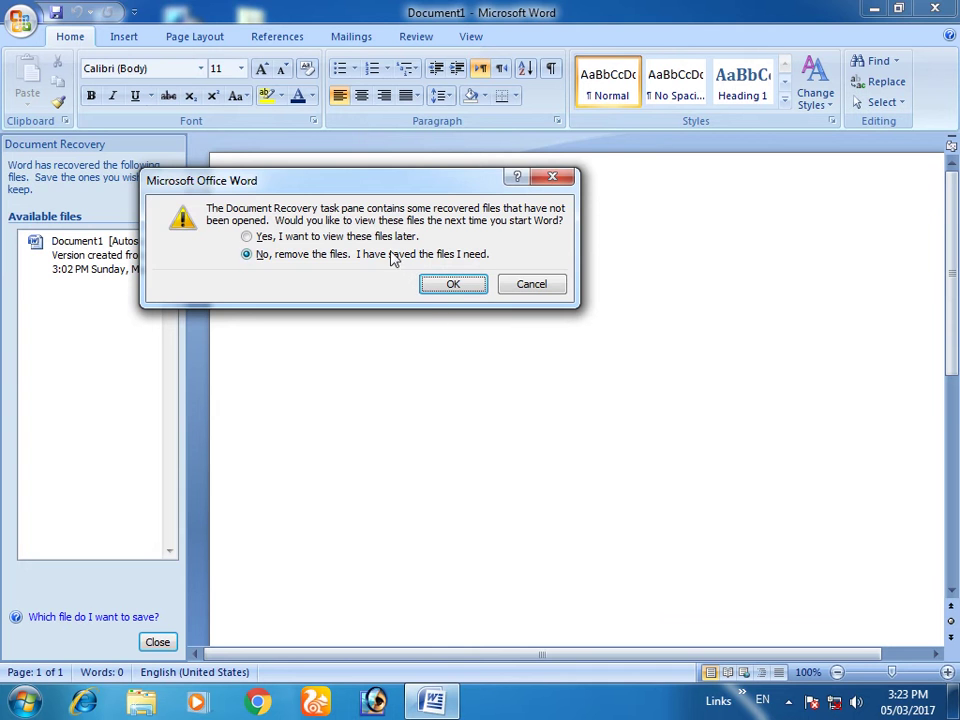
pyautogui.click(455, 287)
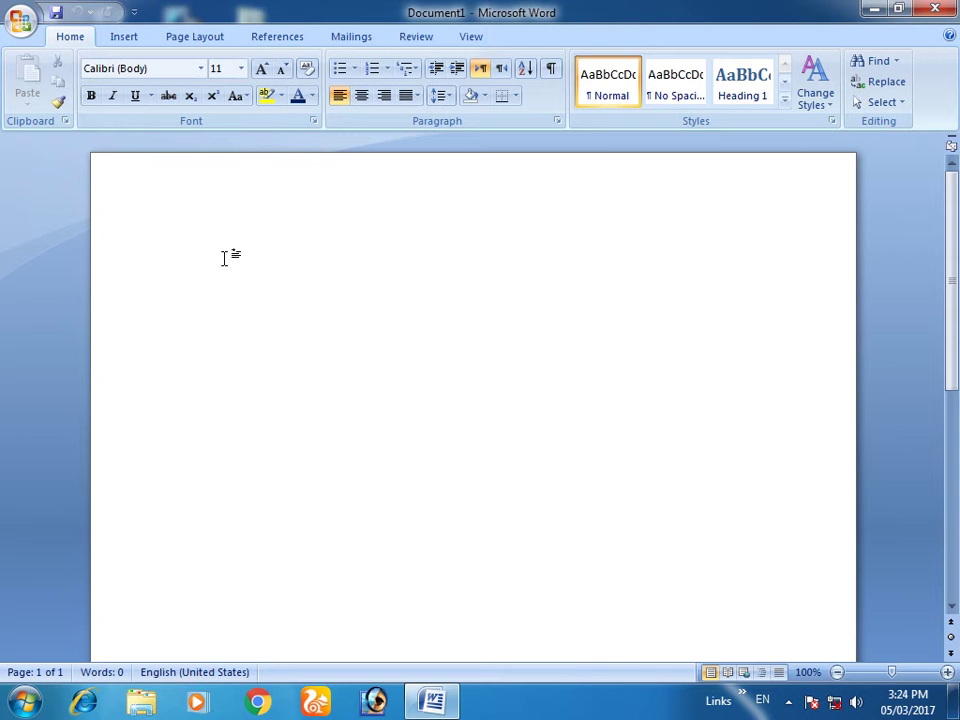
# Type two 'My name is …' sentences with a person's name on the first line, fixing a typo
pyautogui.write('ts')
pyautogui.hotkey('ctrl', 'z')
pyautogui.press('BackSpace')
pyautogui.write('My name is sa')
pyautogui.write('ran ali. My na')
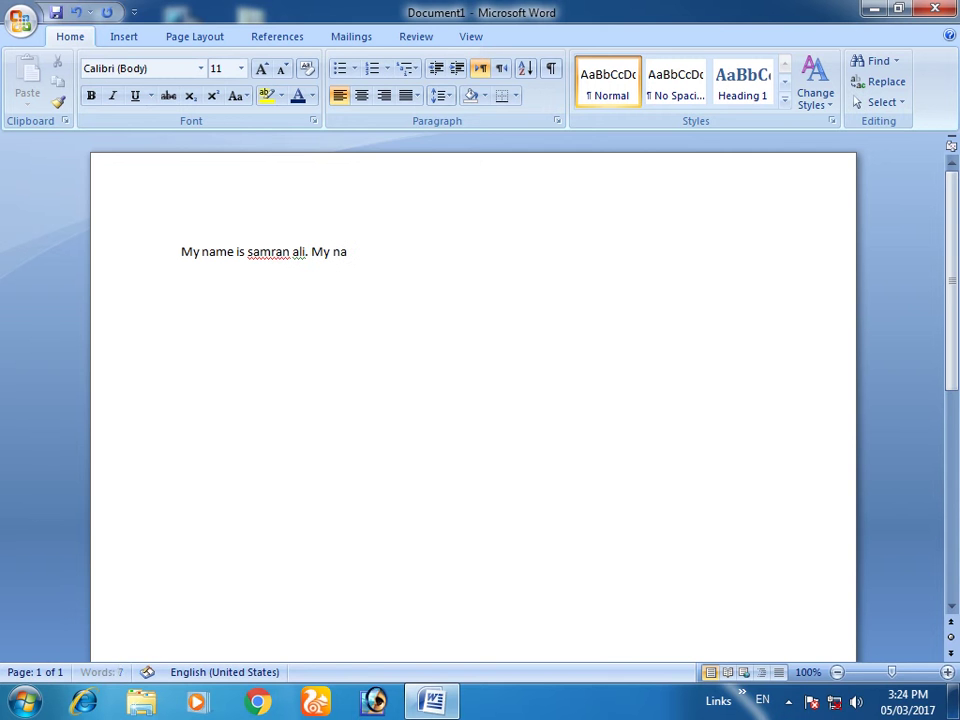
pyautogui.write('e is hashmat ')
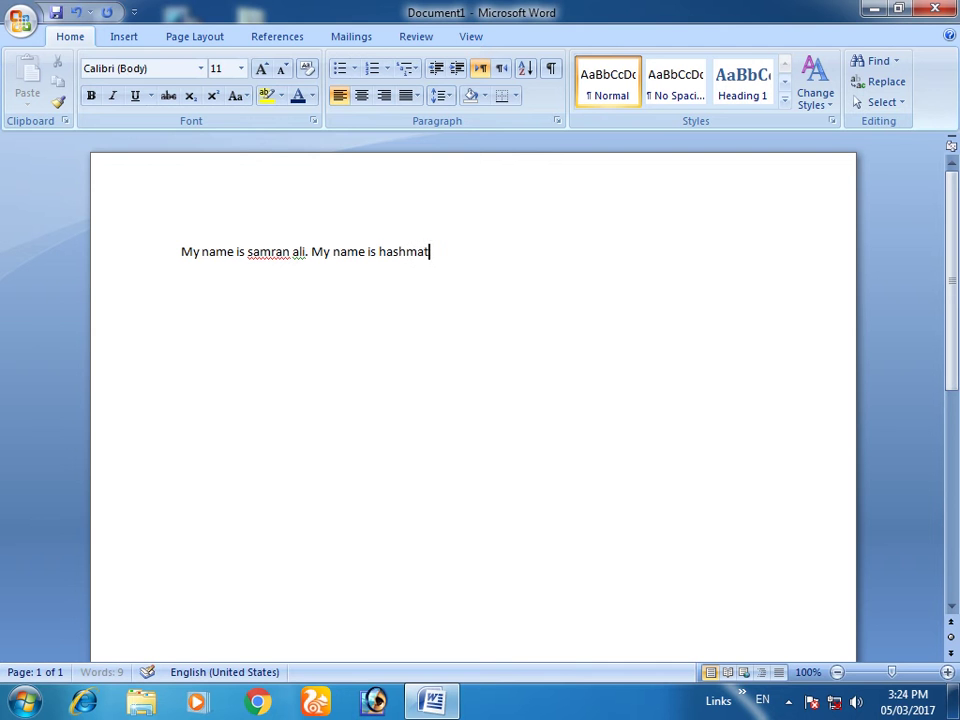
pyautogui.write('ali')
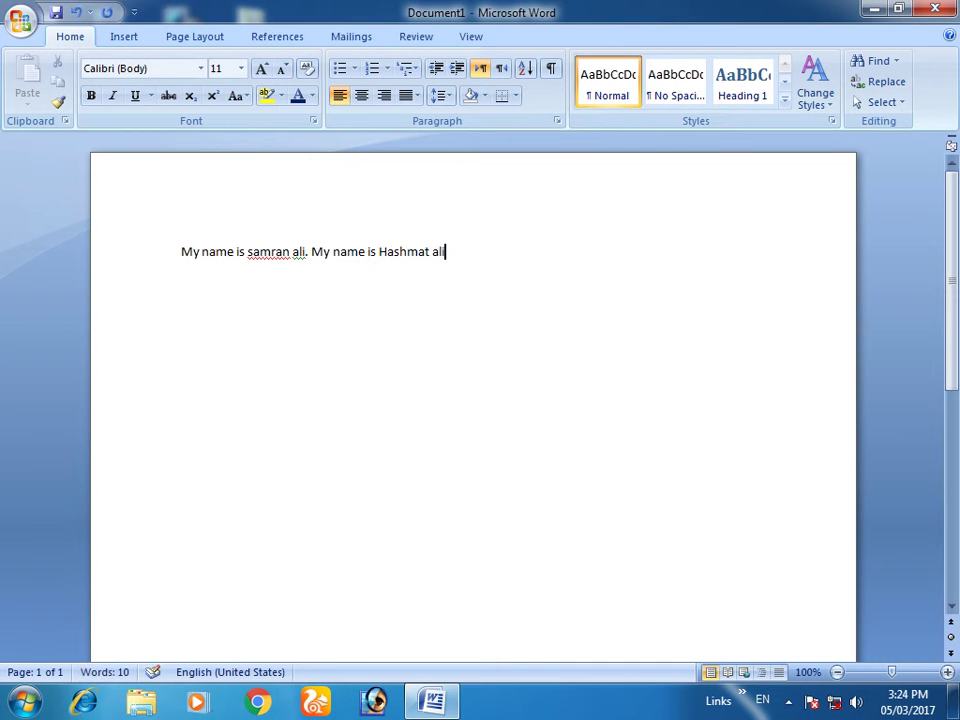
pyautogui.write('.')
# Select the whole two-sentence line from the left margin and cut it
pyautogui.moveTo(452, 246); pyautogui.dragTo(177, 250)
pyautogui.hotkey('ctrl', 'c')
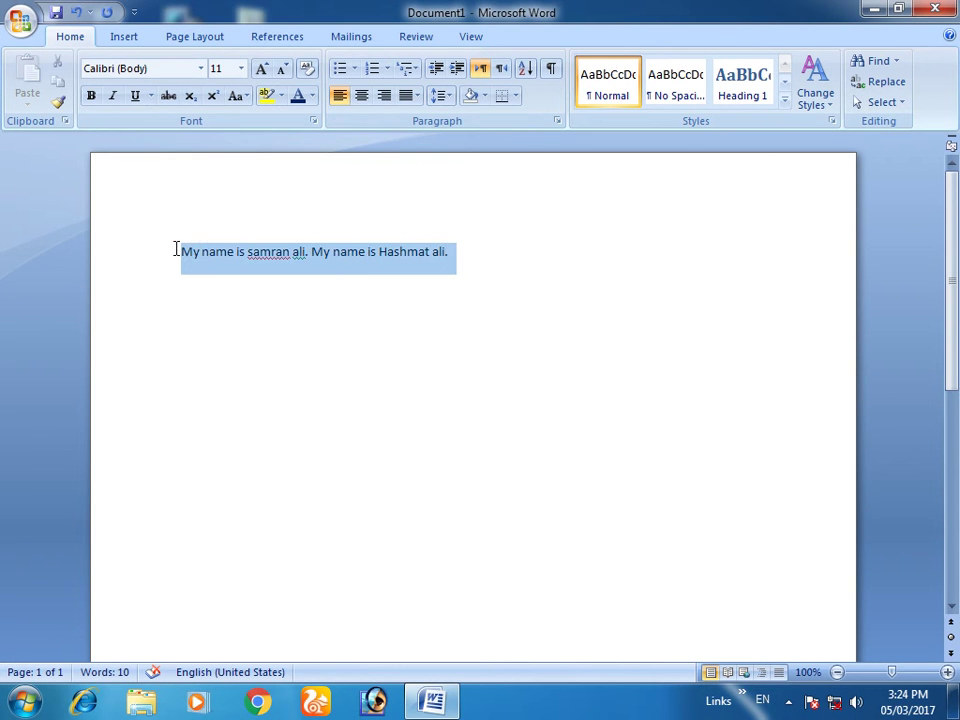
pyautogui.click(486, 262)
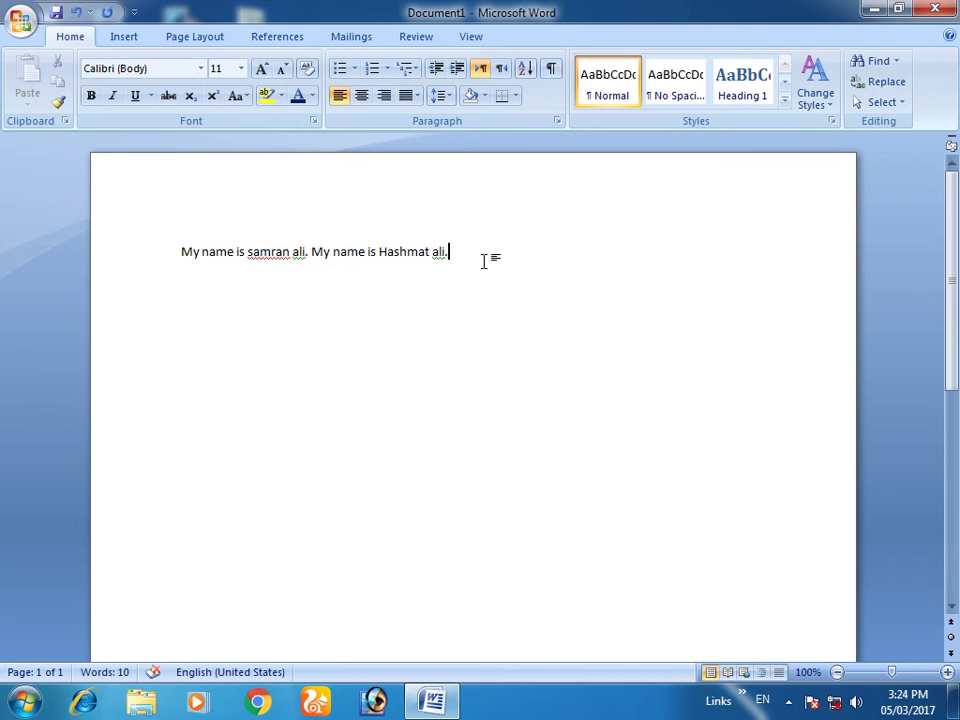
pyautogui.click(161, 258)
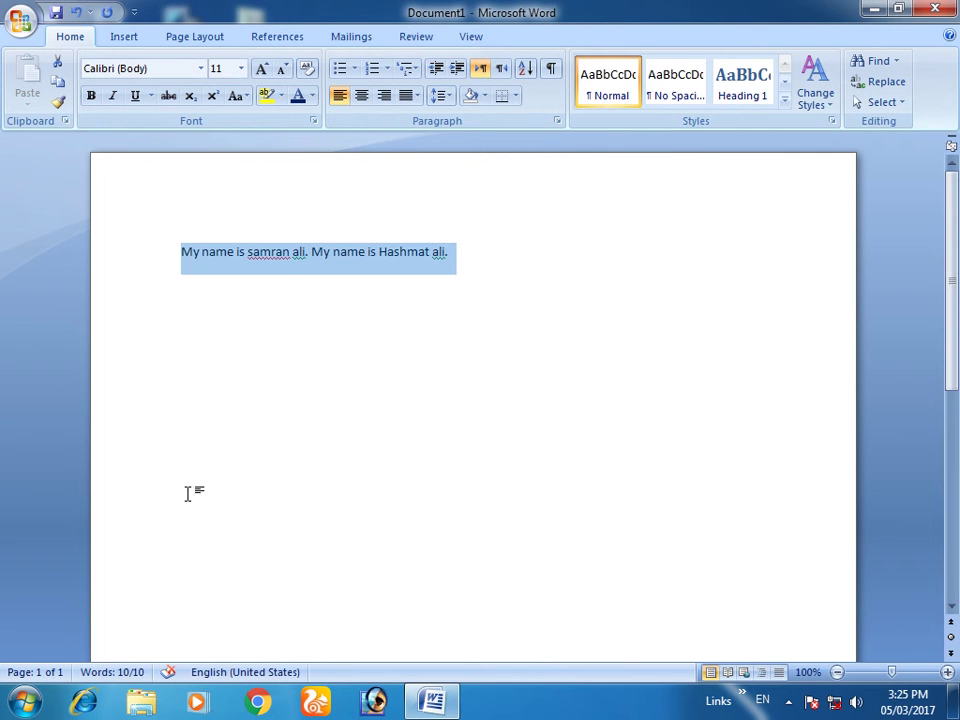
pyautogui.click(59, 66)
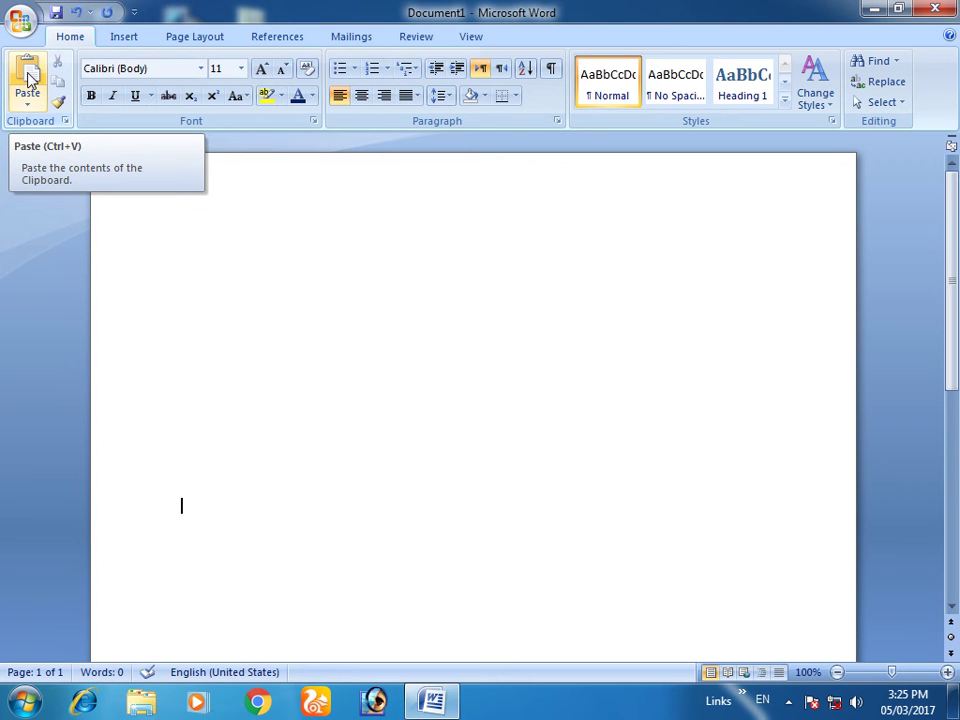
# Paste the cut line back, delete it, then paste it again with Ctrl+V (10 words)
pyautogui.click(30, 80)
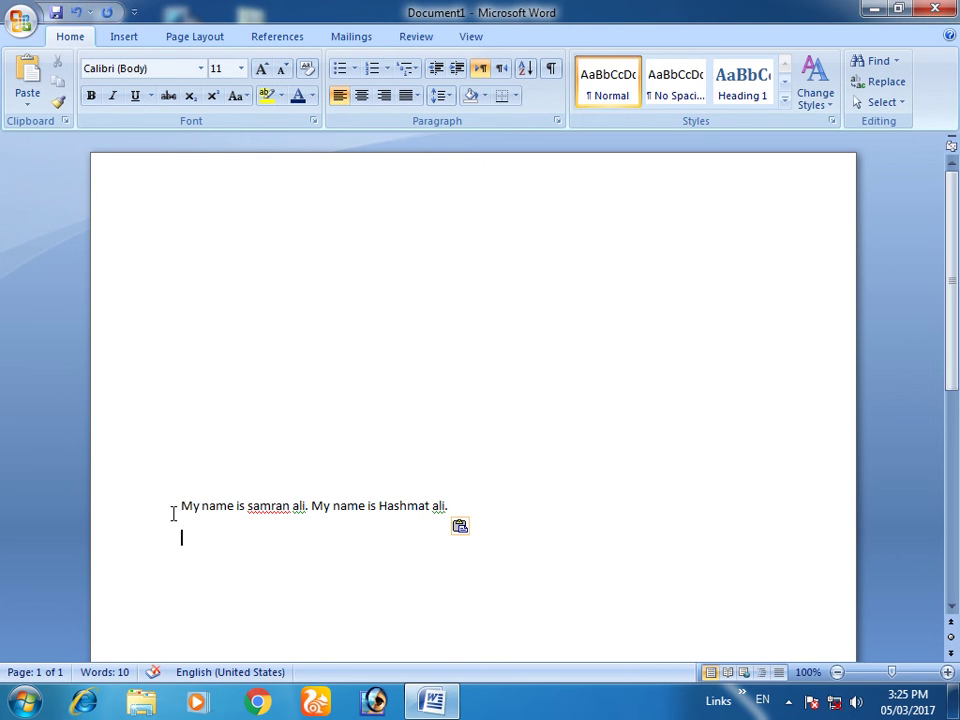
pyautogui.moveTo(173, 513); pyautogui.dragTo(475, 514)
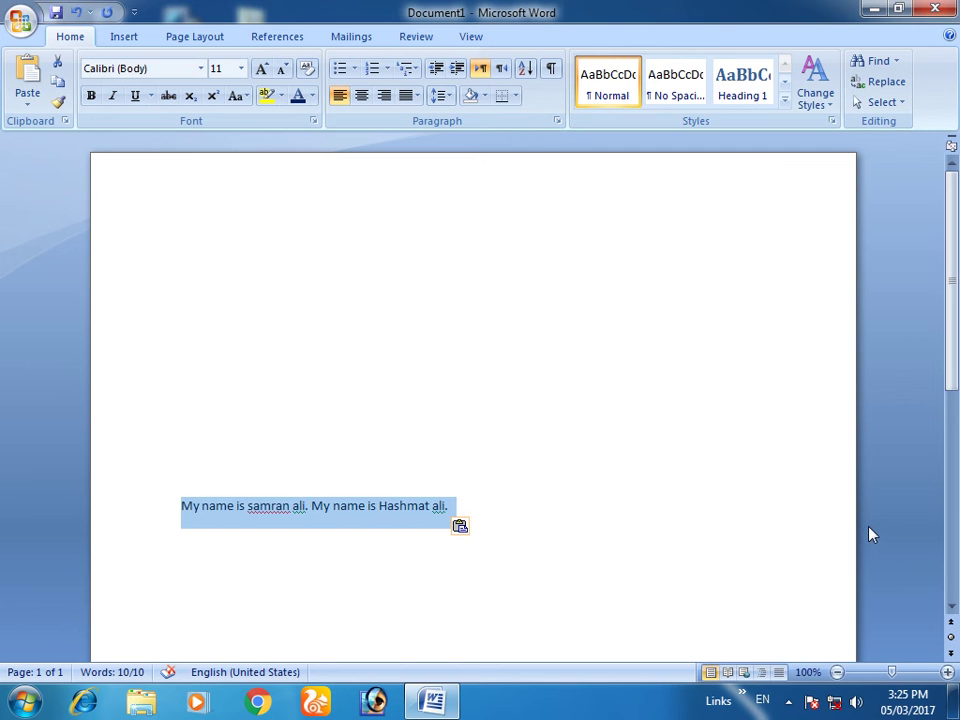
pyautogui.press('Delete')
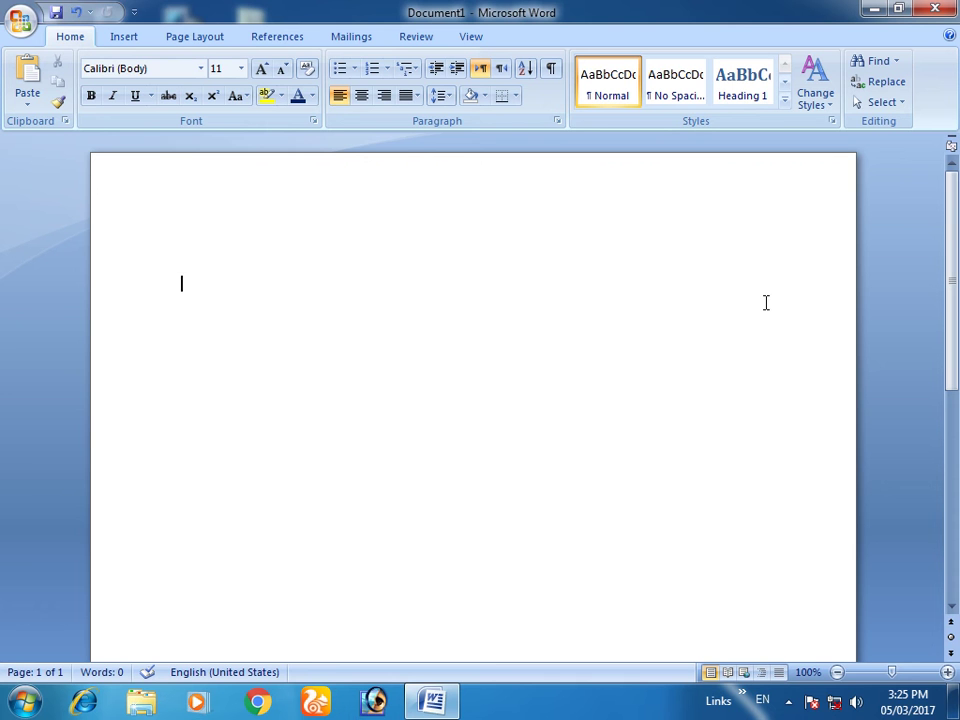
pyautogui.hotkey('ctrl', 'v')
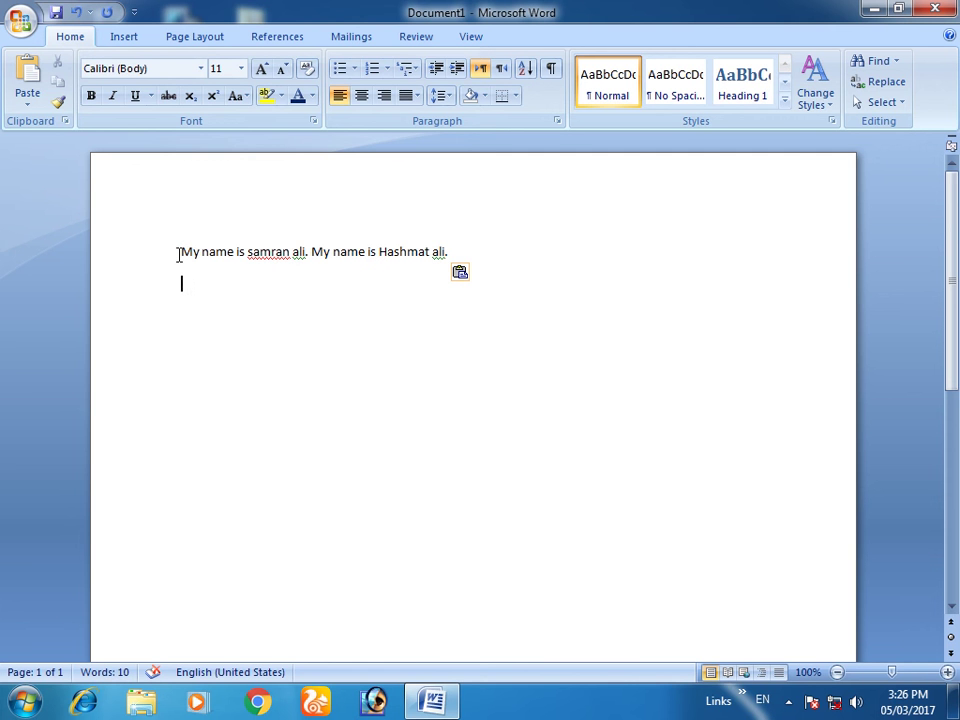
# Copy the two-sentence line and add blank lines below it
pyautogui.click(160, 258)
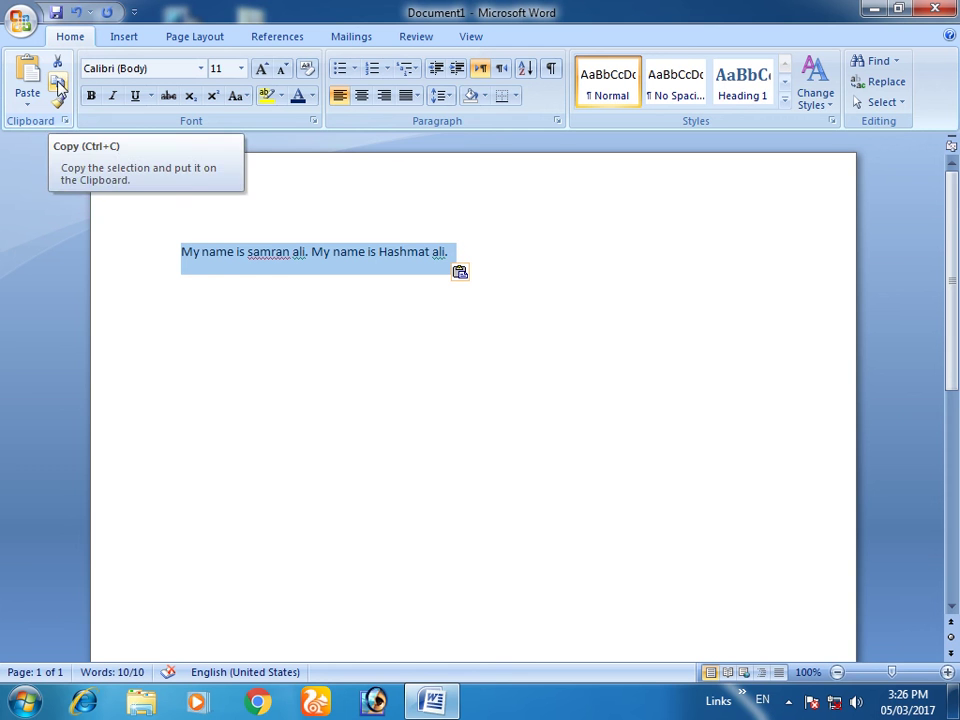
pyautogui.click(58, 86)
pyautogui.click(478, 278)
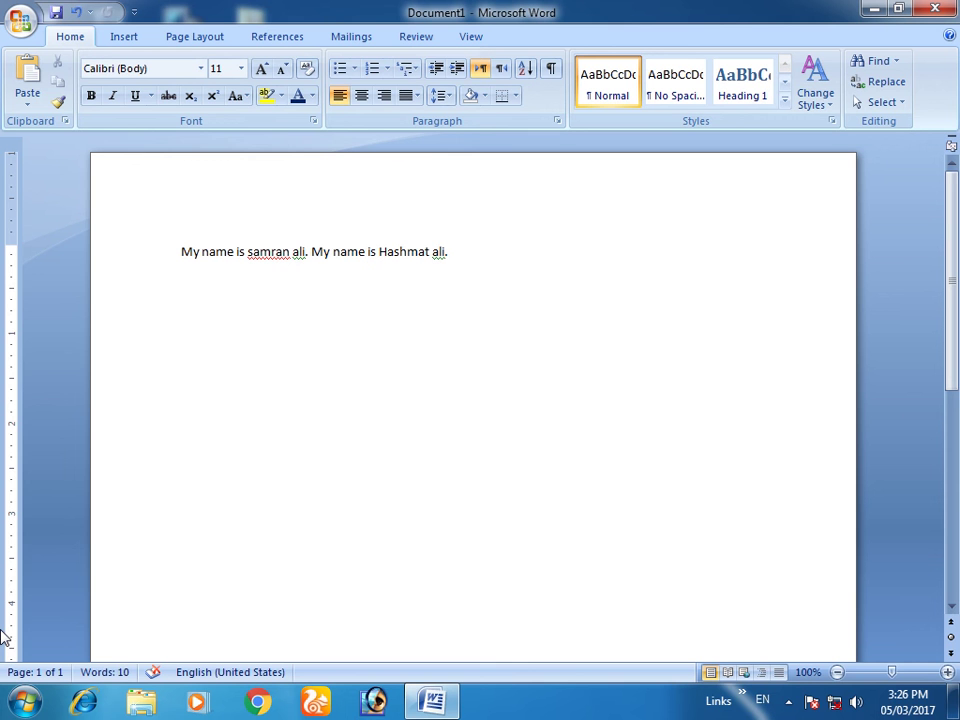
pyautogui.press('Return')
pyautogui.press('Return')
pyautogui.press('Return')
pyautogui.press('Return')
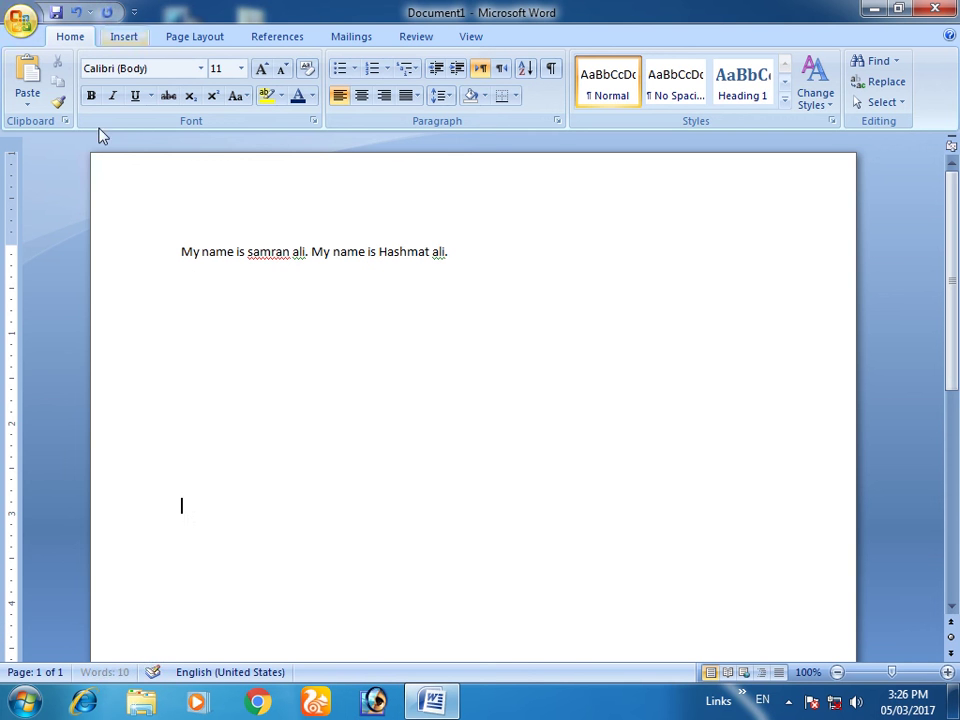
# Paste copies onto the blank lines until the line appears six times (60 words)
pyautogui.click(27, 88)
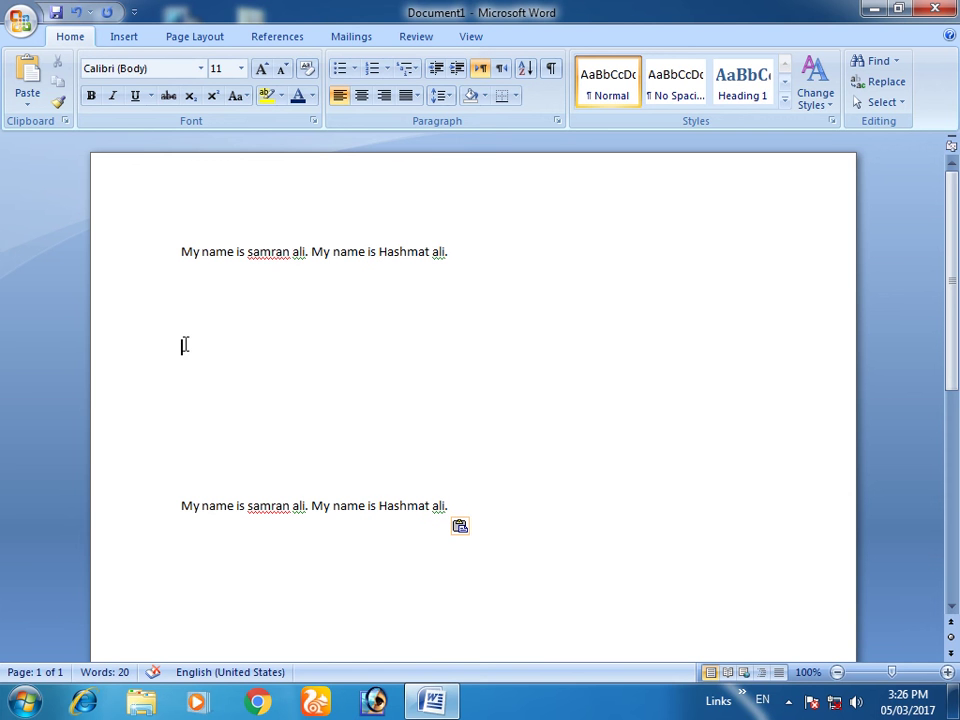
pyautogui.click(27, 84)
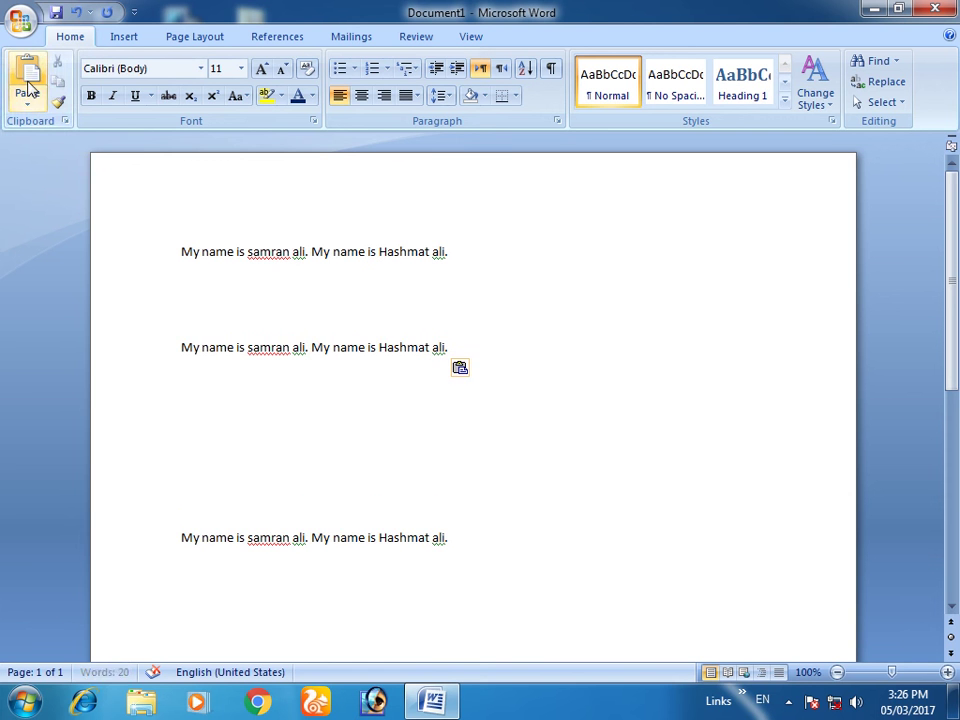
pyautogui.click(195, 445)
pyautogui.click(27, 84)
pyautogui.click(190, 386)
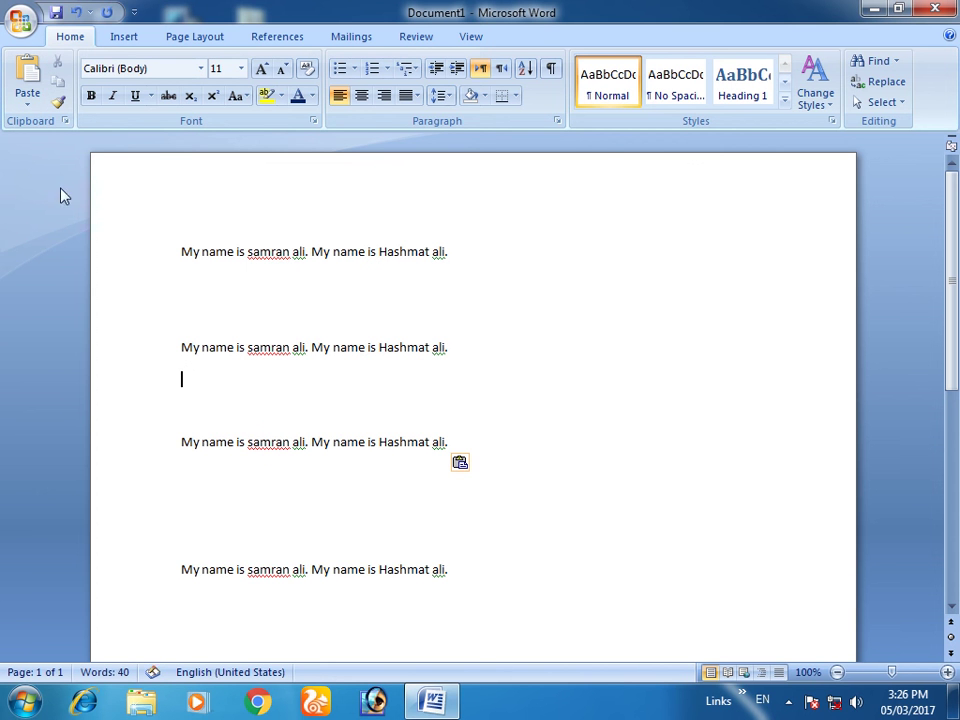
pyautogui.click(35, 88)
pyautogui.click(199, 284)
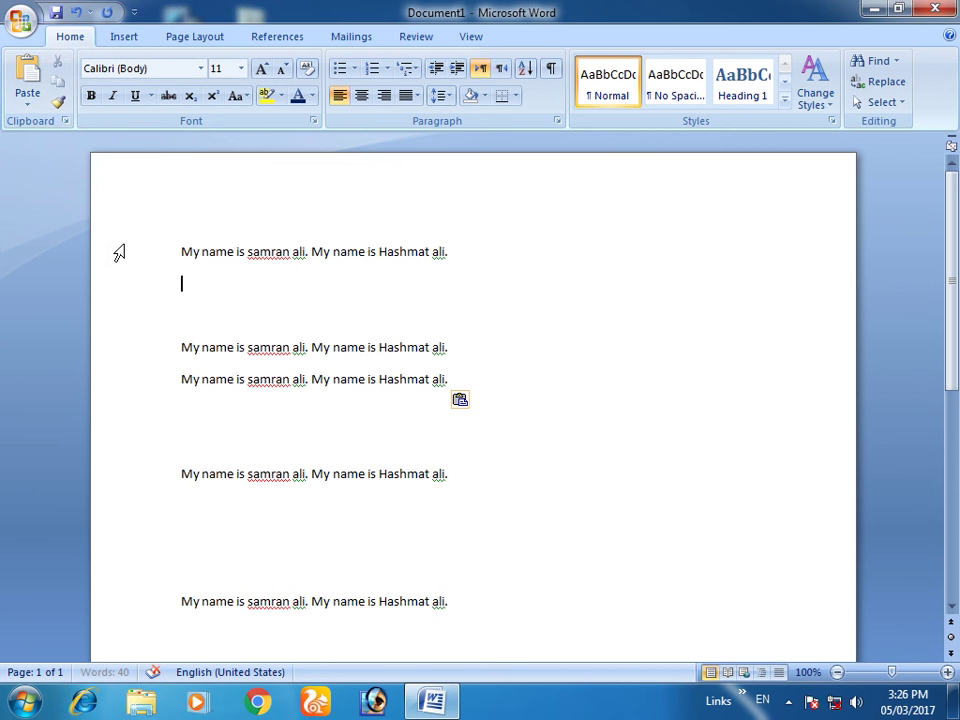
pyautogui.click(23, 88)
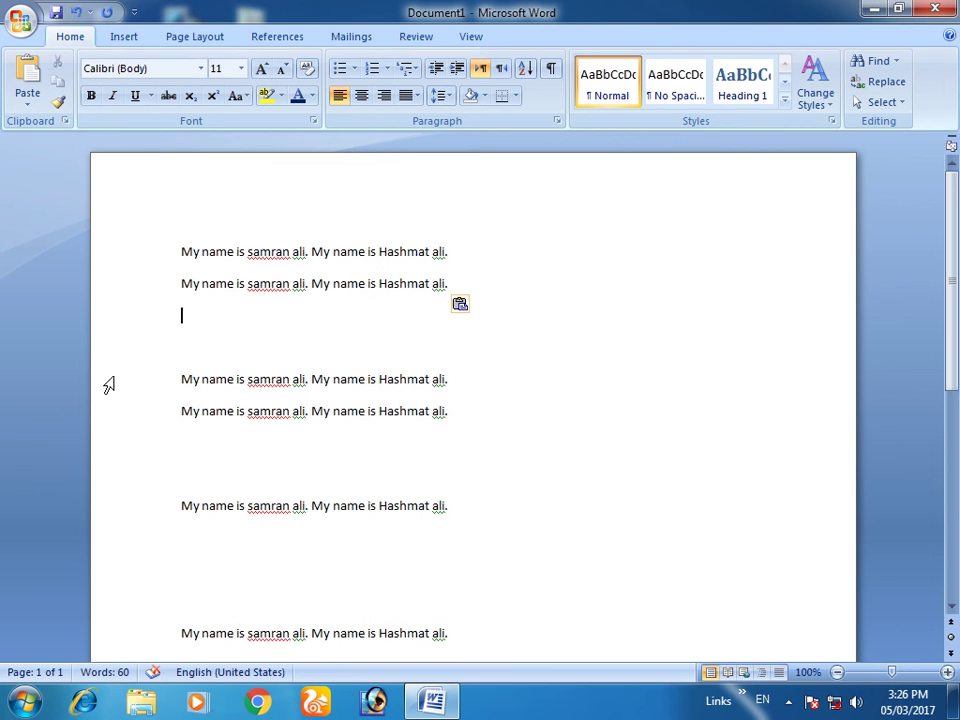